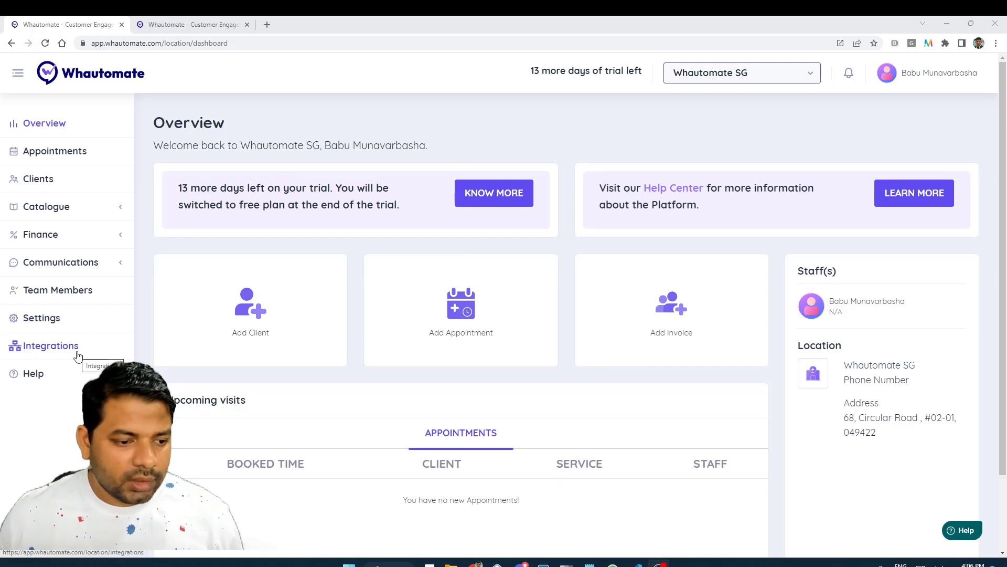
Open the Team Members page from the left sidebar
{"action": "left_click", "coordinate": [26, 297]}
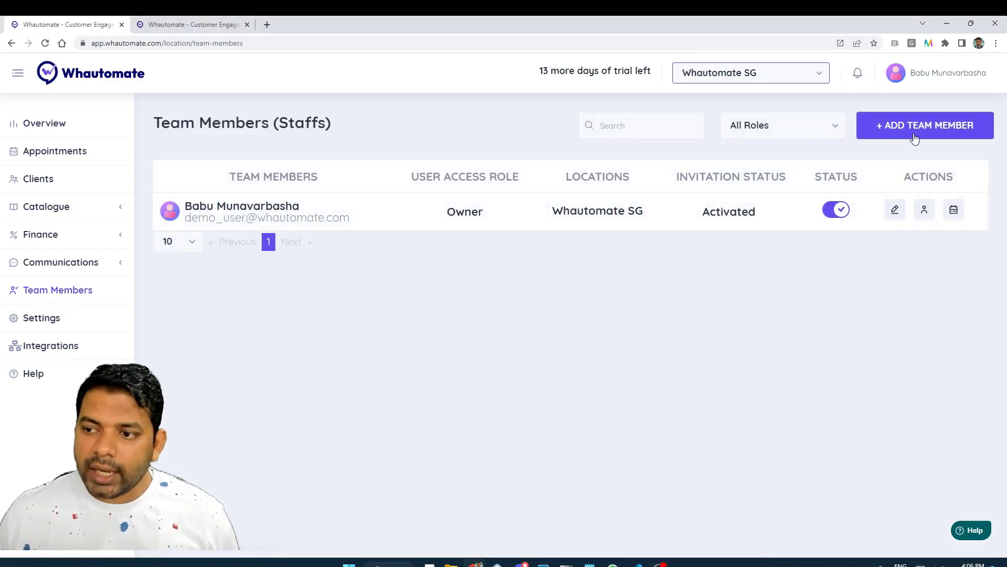
Start a new team member entry with the member's first and last name
{"action": "left_click", "coordinate": [918, 130]}
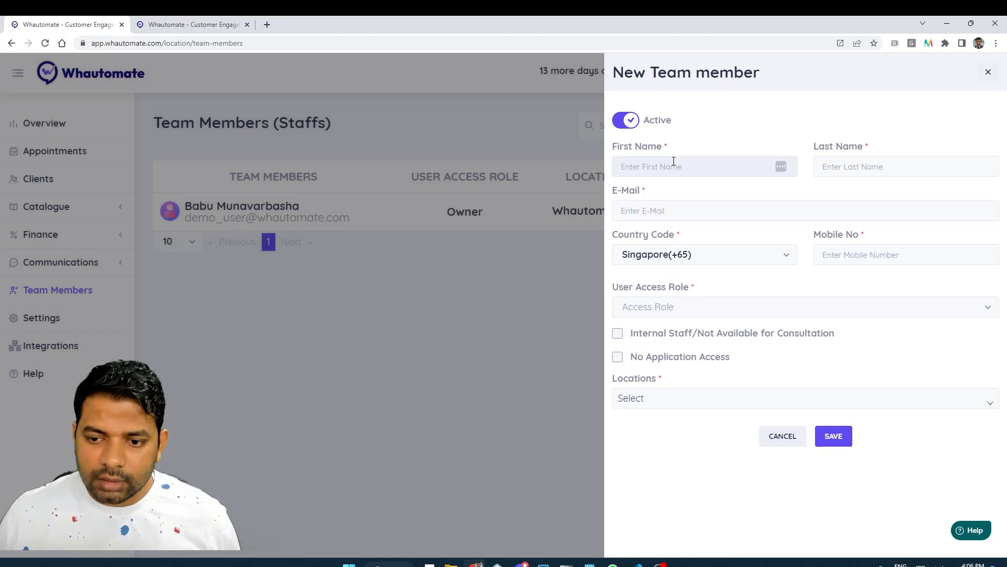
{"action": "type", "text": "Demo"}
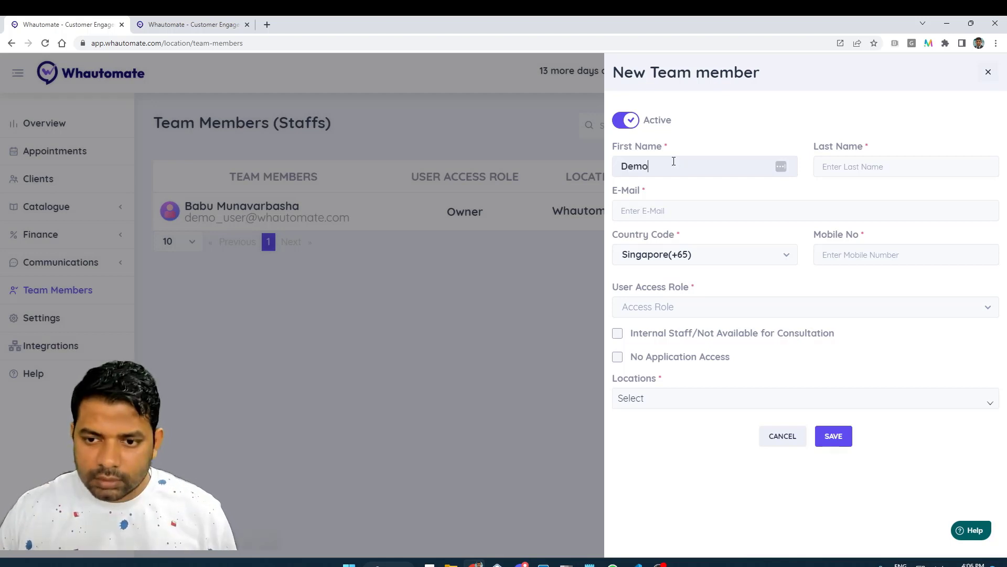
{"action": "key", "text": "Tab"}
{"action": "type", "text": "User"}
Add the member's e-mail address and Singapore mobile number
{"action": "key", "text": "Tab"}
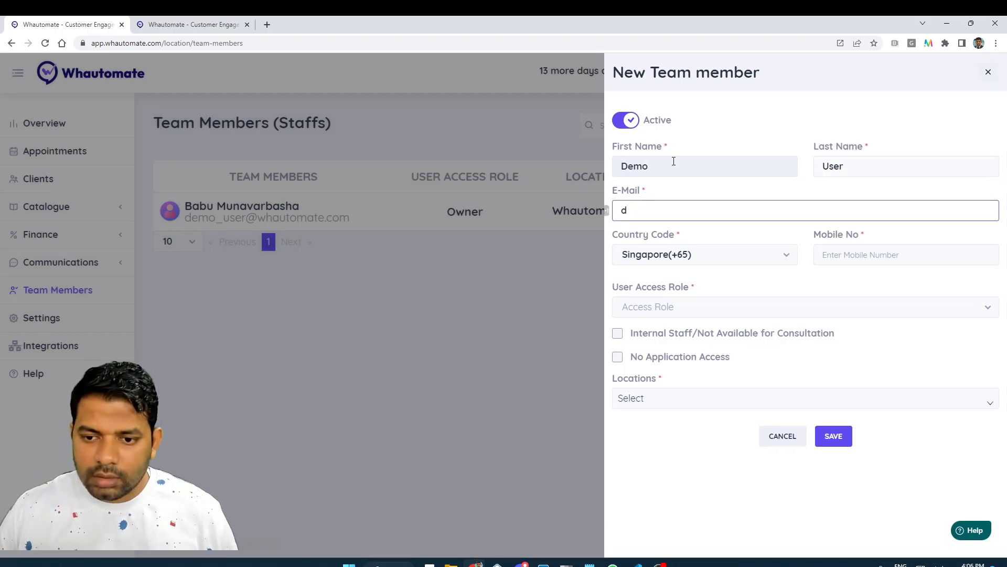
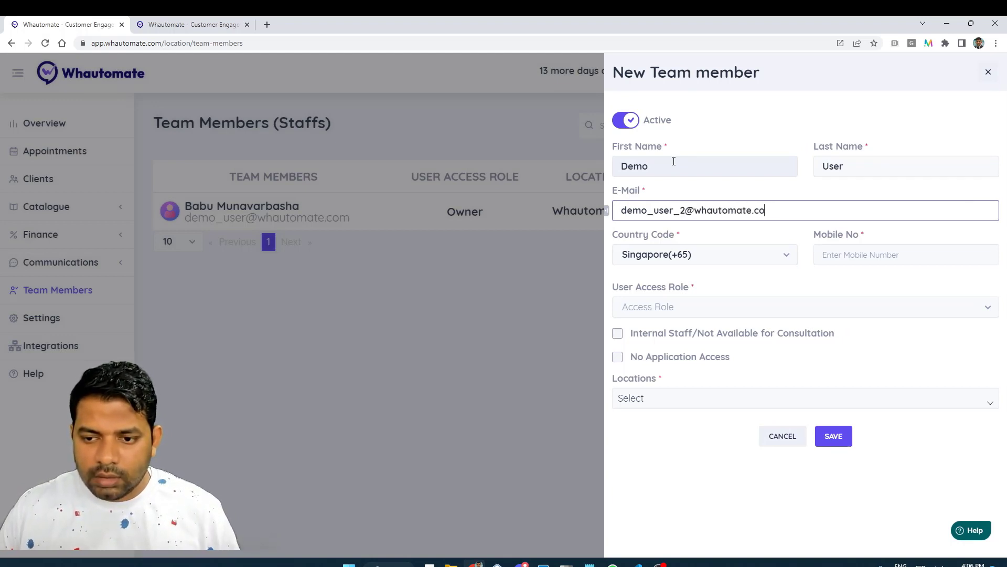
{"action": "key", "text": "Tab"}
{"action": "key", "text": "Tab"}
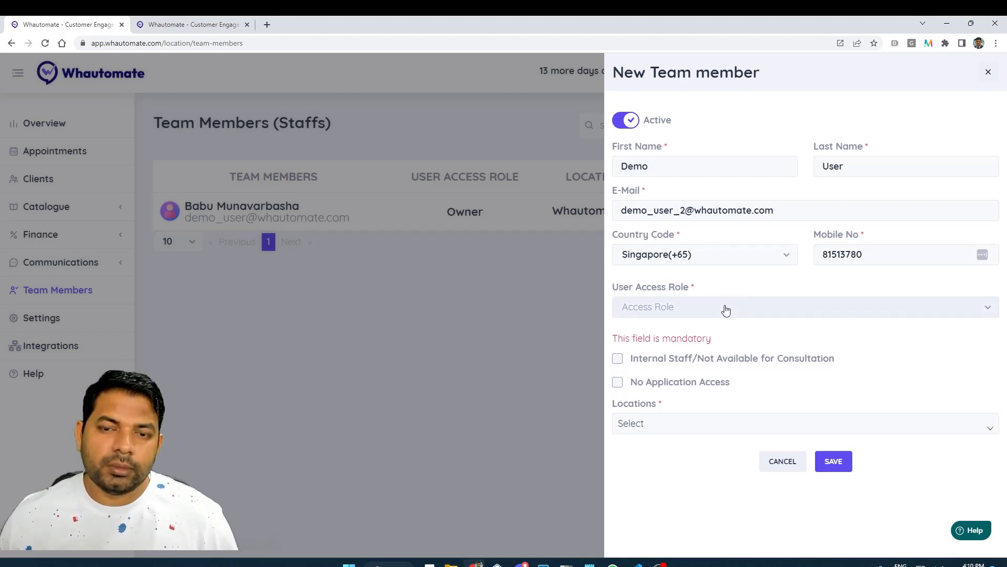
Set the User Access Role to Staff/Practitioner
{"action": "left_click", "coordinate": [725, 313]}
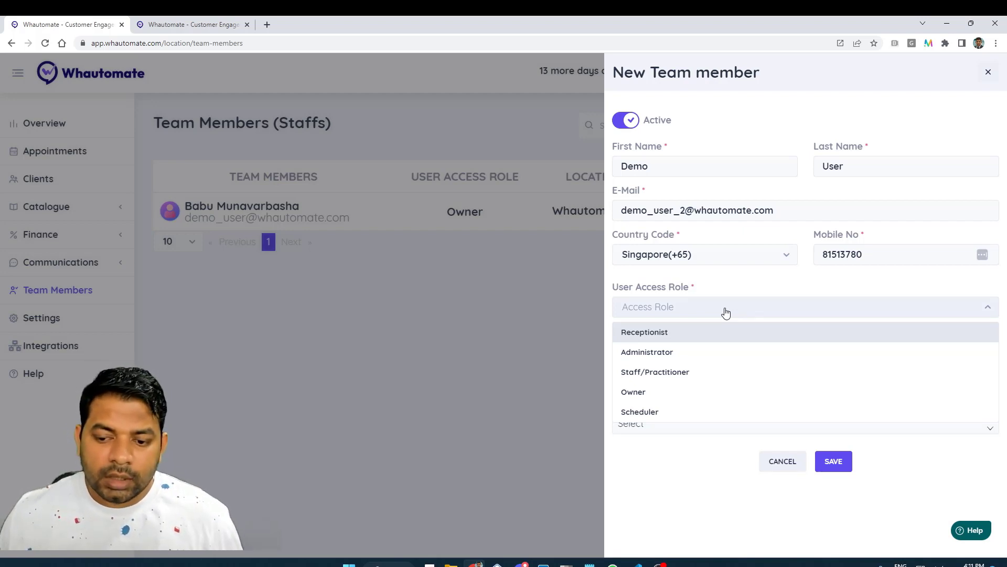
{"action": "left_click", "coordinate": [702, 376]}
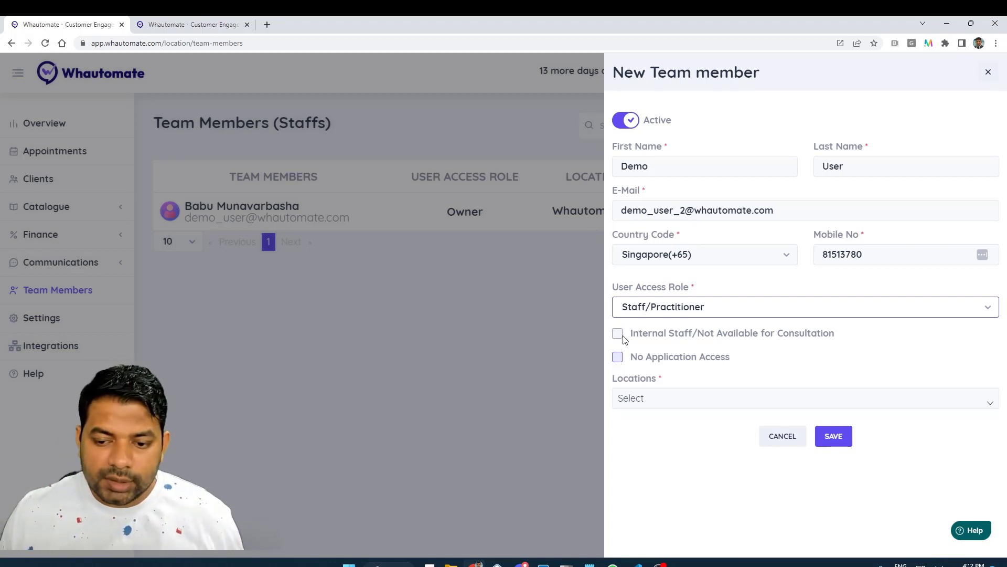
Open the Locations dropdown to list the assignable business locations
{"action": "left_click", "coordinate": [662, 402]}
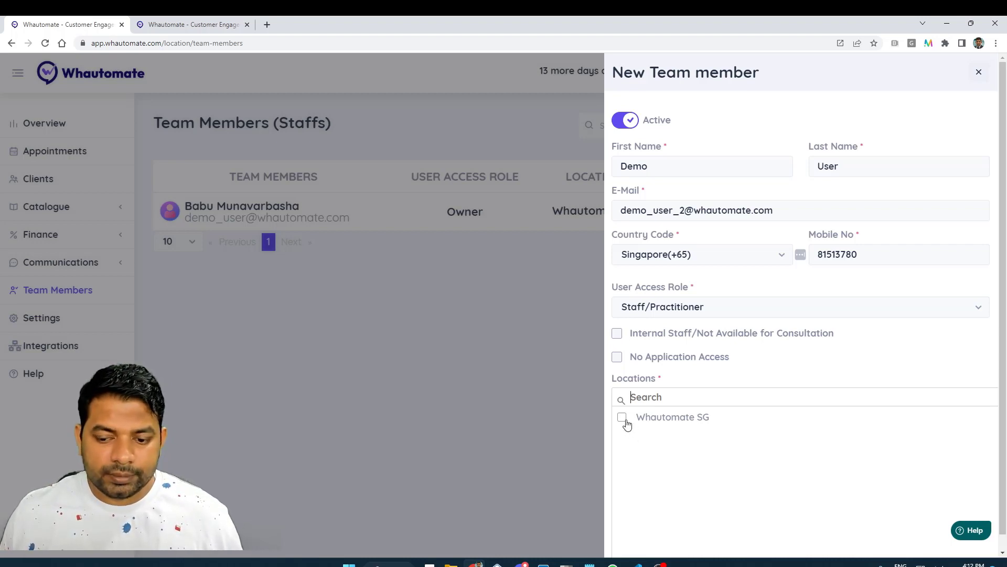
Assign the Whautomate SG location and save the new team member
{"action": "left_click", "coordinate": [623, 418]}
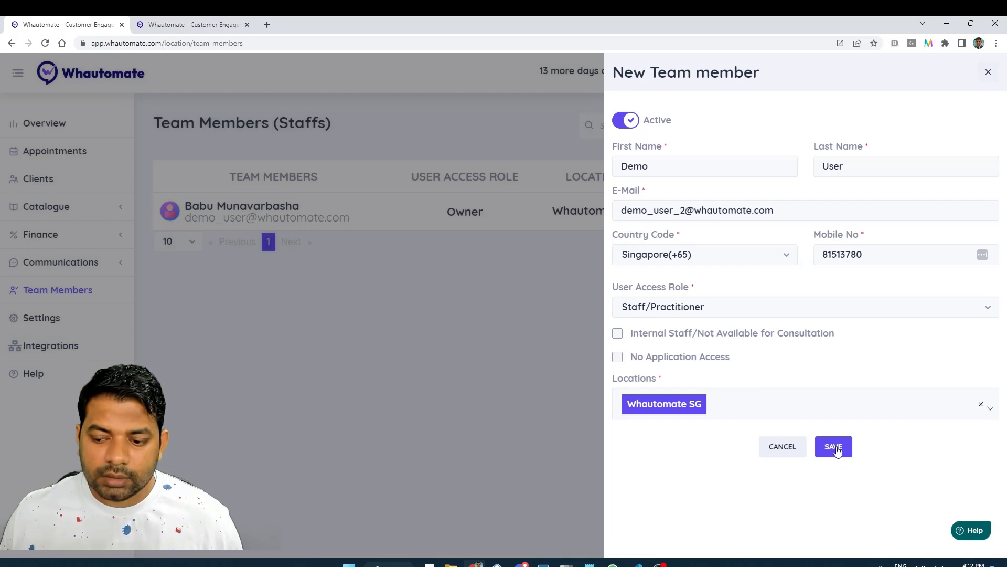
{"action": "left_click", "coordinate": [837, 450]}
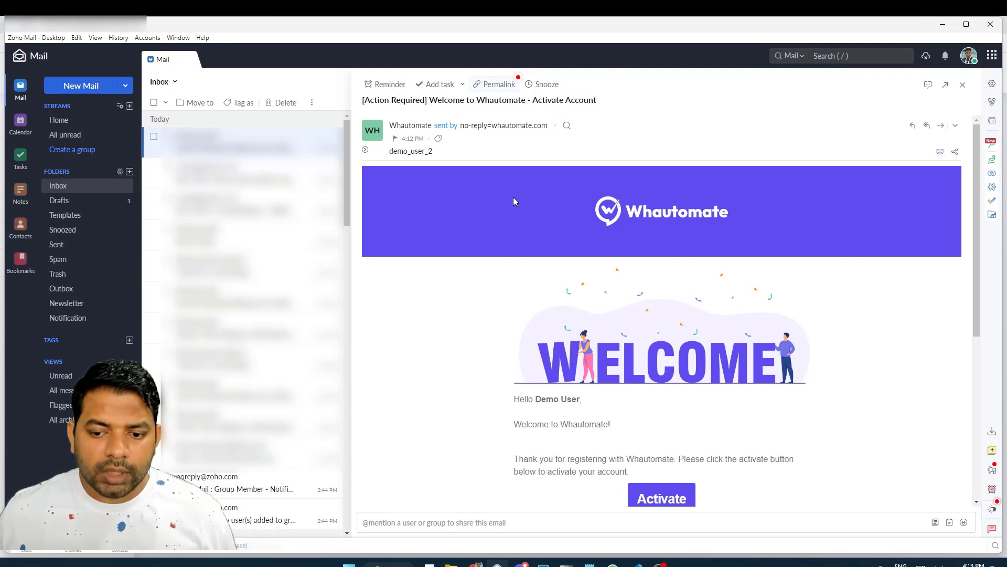
Scroll down the 'Activate Account' welcome email to reach its activation button
{"action": "scroll", "coordinate": [513, 202], "scroll_direction": "down", "scroll_amount": 1}
{"action": "scroll", "coordinate": [448, 254], "scroll_direction": "down", "scroll_amount": 1}
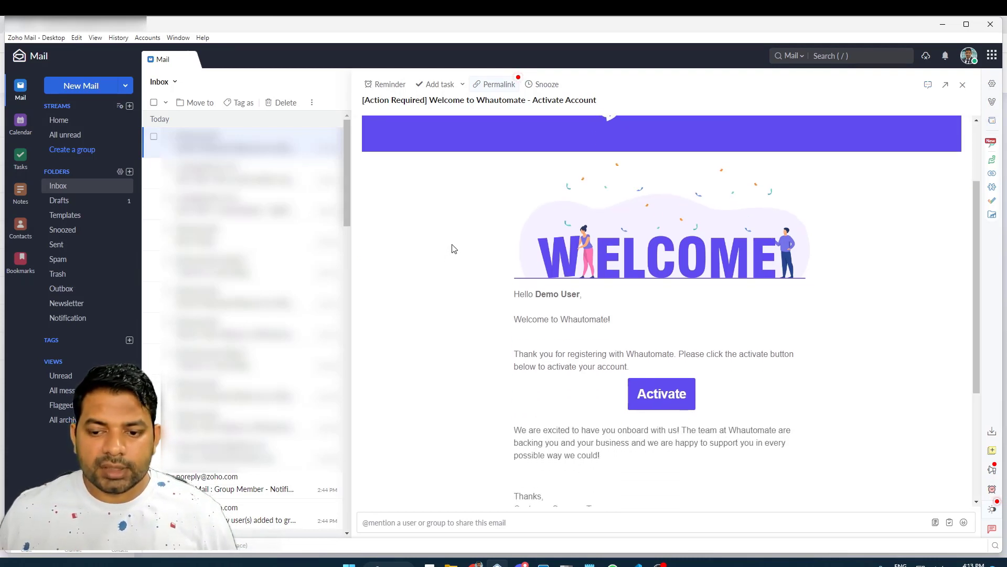
{"action": "scroll", "coordinate": [451, 264], "scroll_direction": "down", "scroll_amount": 2}
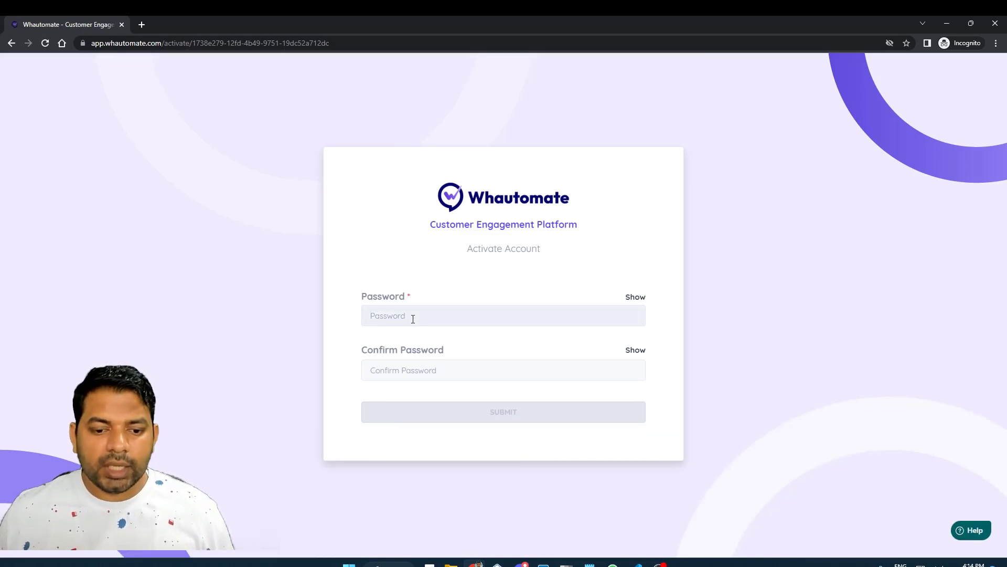
Enter the new password in Password and Confirm Password and submit to activate
{"action": "type", "text": "•••••••••"}
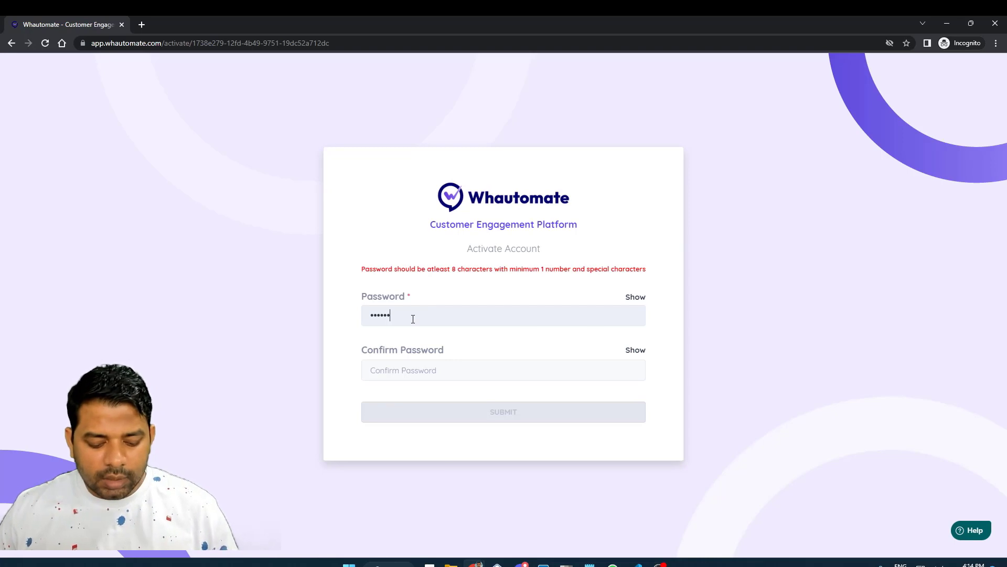
{"action": "type", "text": "••"}
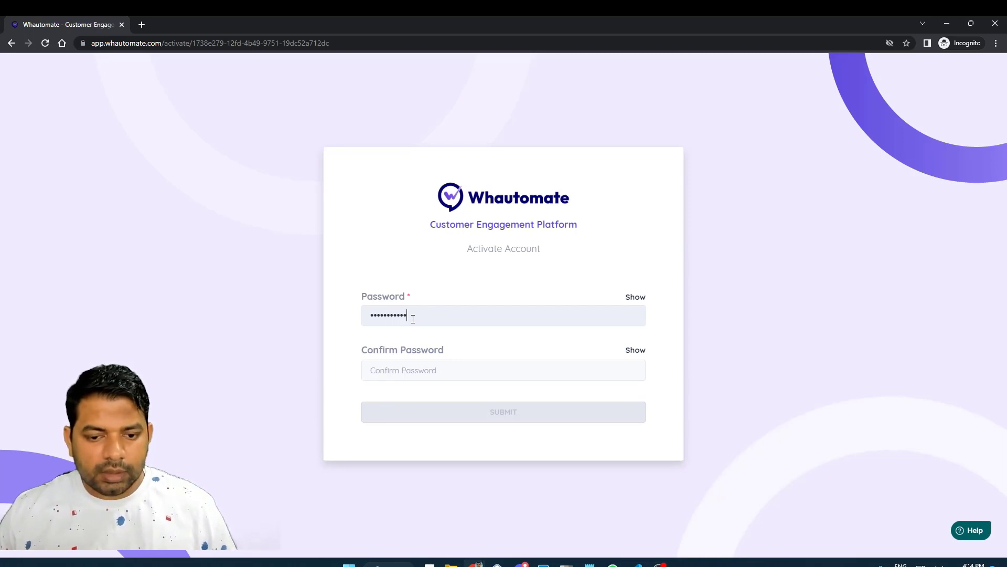
{"action": "key", "text": "Tab"}
{"action": "type", "text": "••••••••••"}
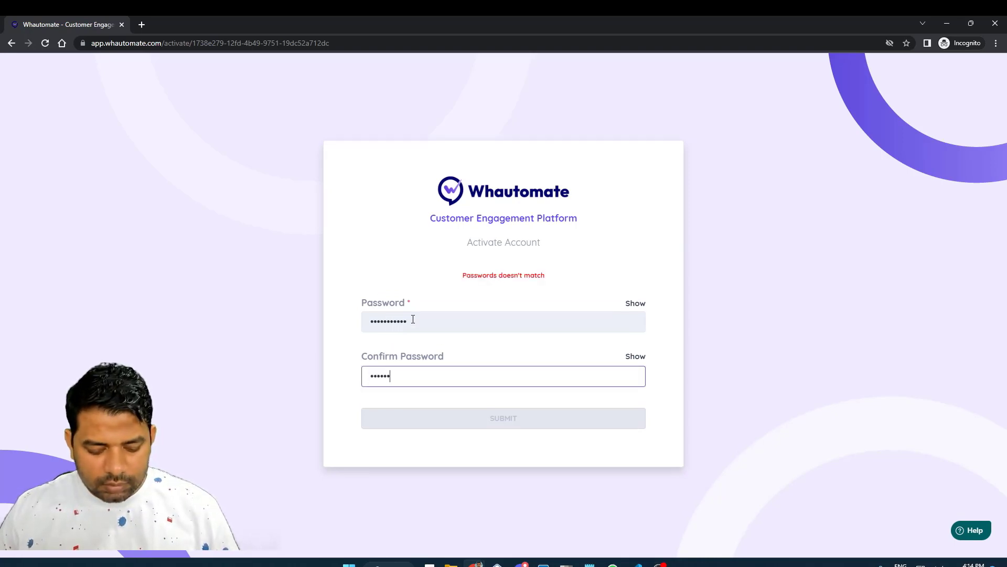
{"action": "type", "text": "•"}
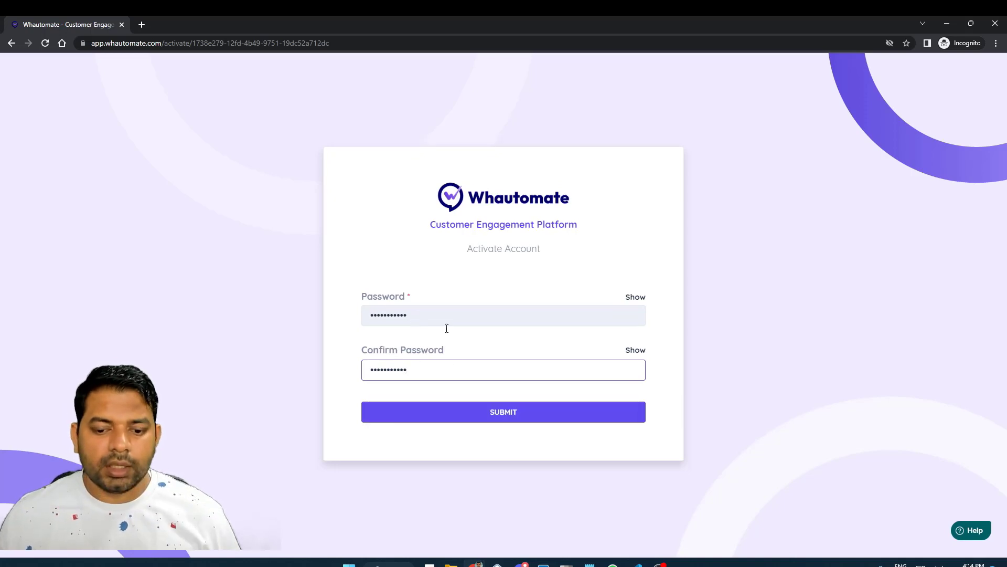
{"action": "left_click", "coordinate": [517, 418]}
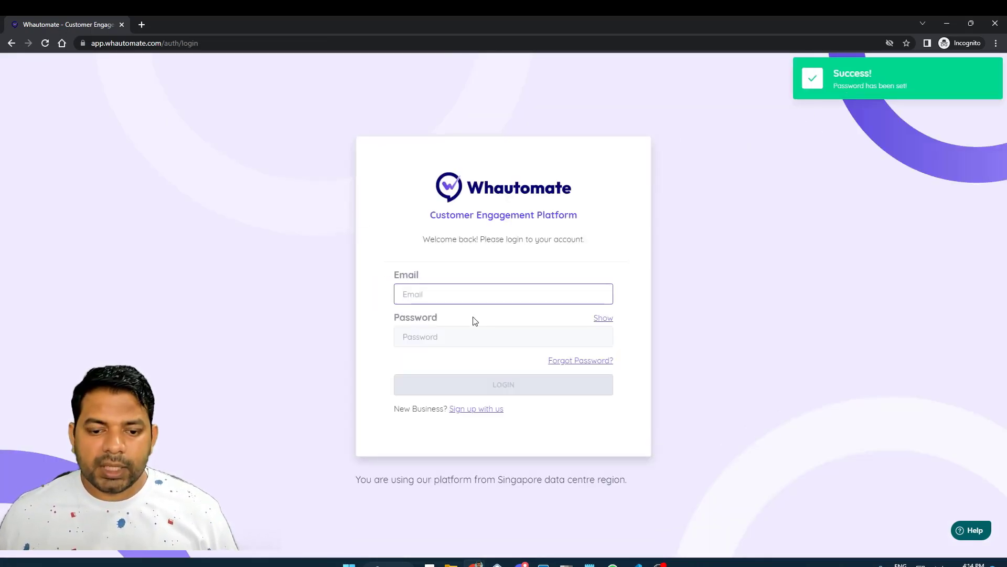
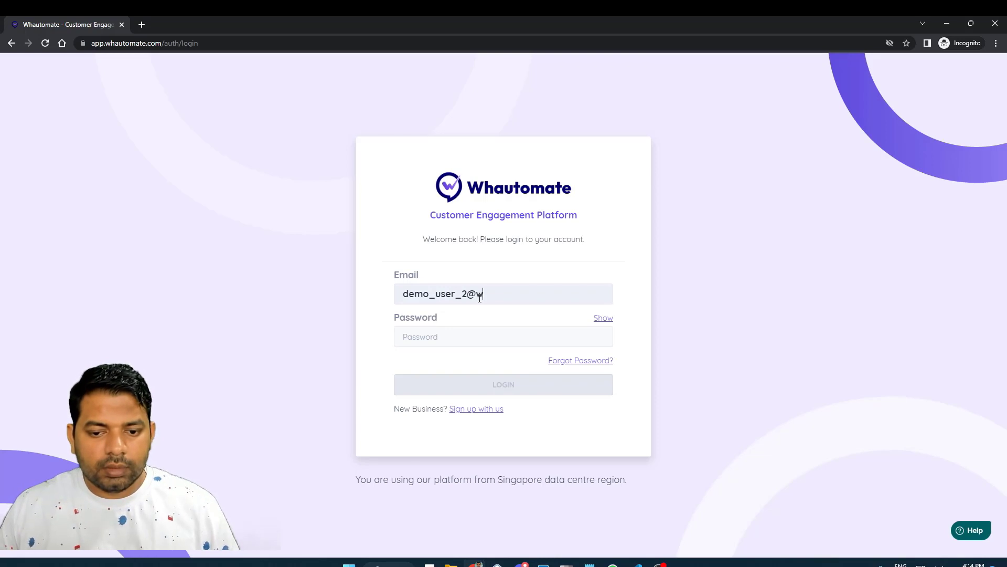
Log in with the new member's e-mail and password, then select the Whautomate SG location
{"action": "key", "text": "Tab"}
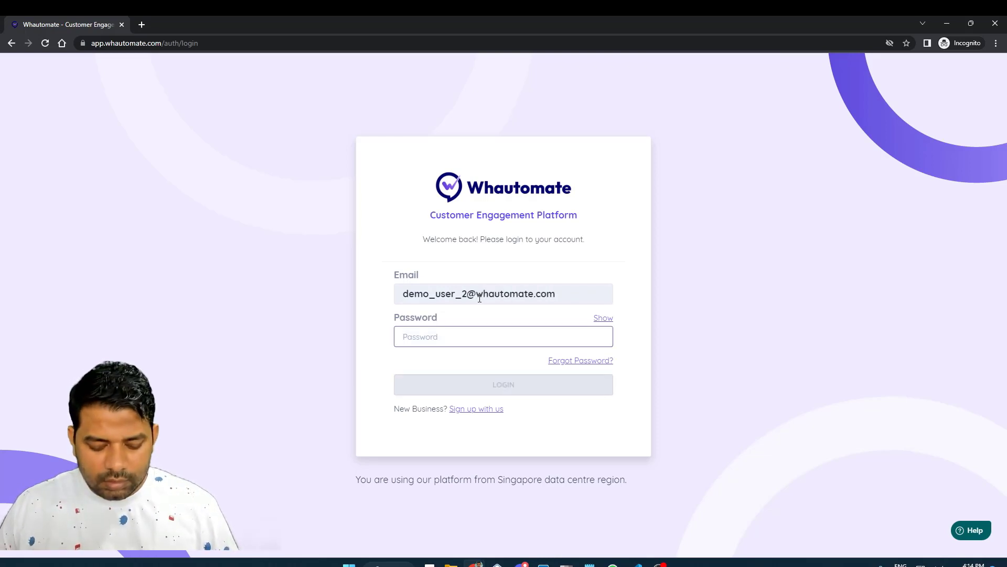
{"action": "type", "text": "••••••"}
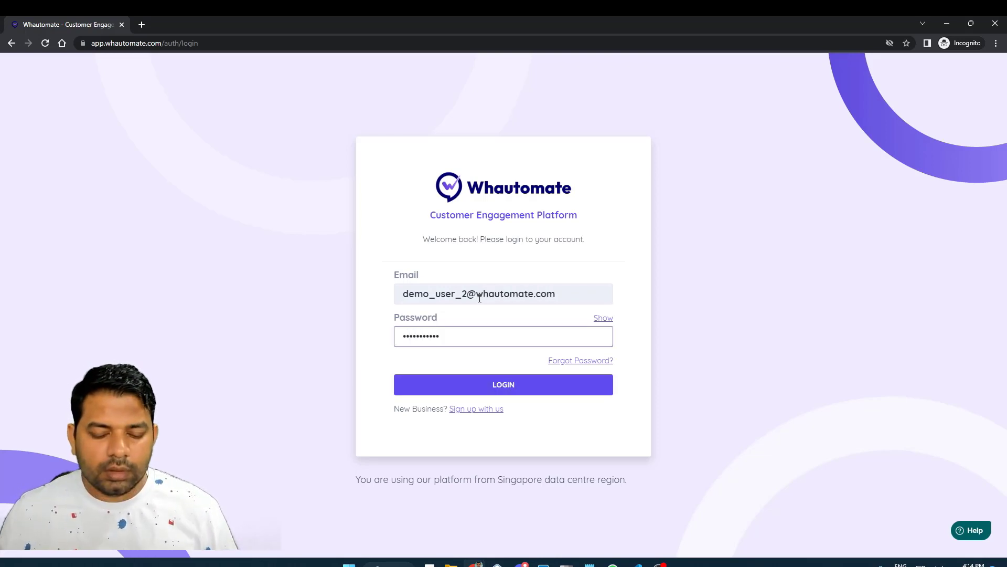
{"action": "left_click", "coordinate": [503, 391]}
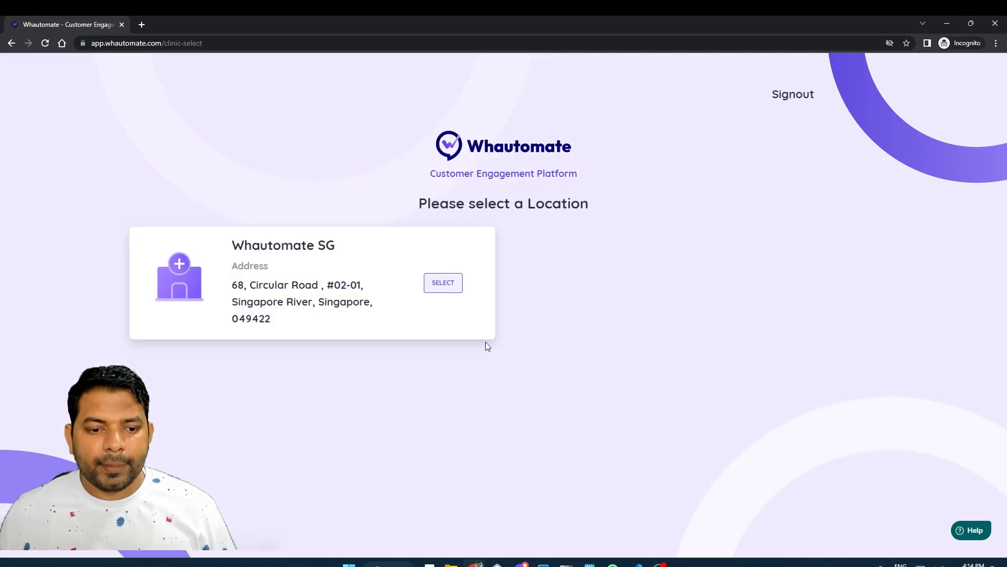
{"action": "left_click", "coordinate": [450, 286]}
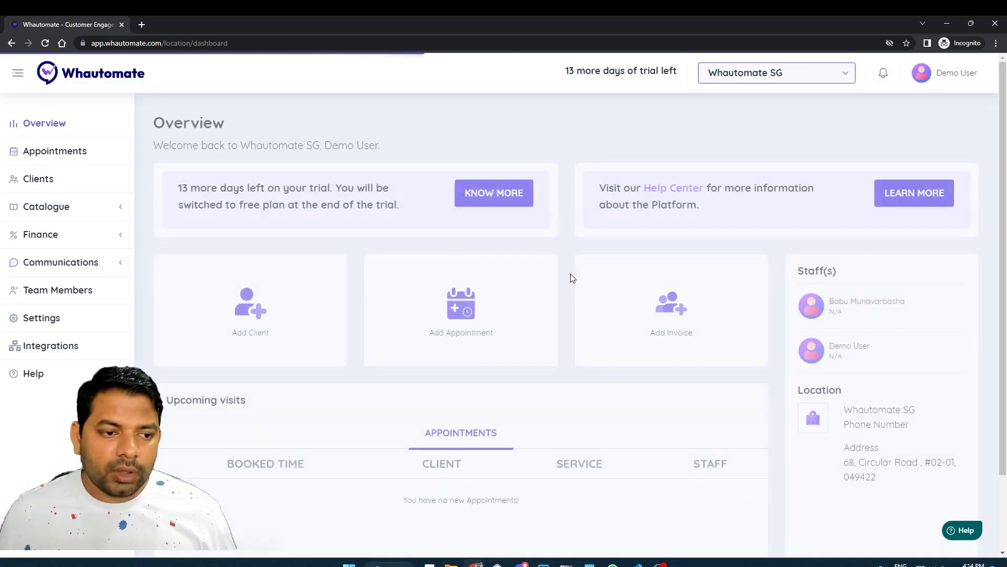